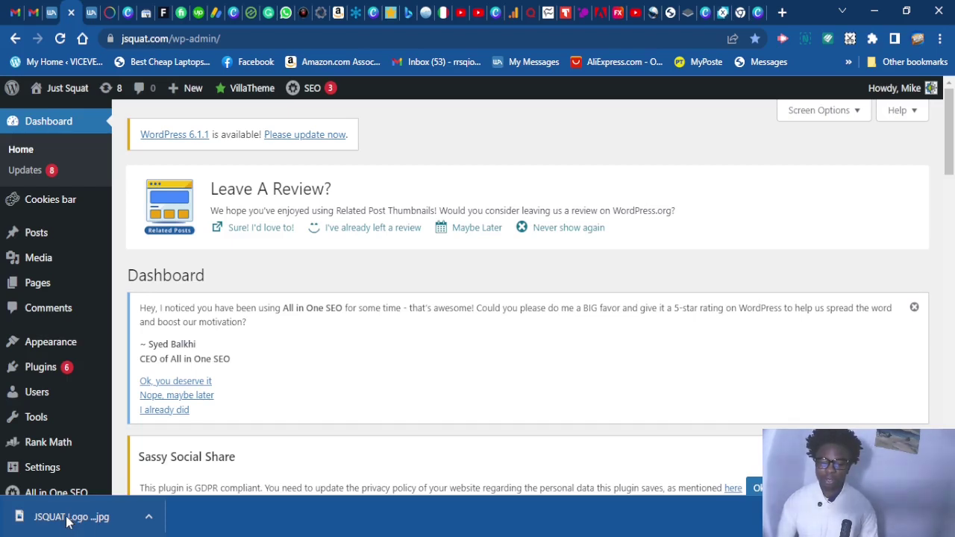
pyautogui.moveTo(67, 521); pyautogui.dragTo(56, 494)
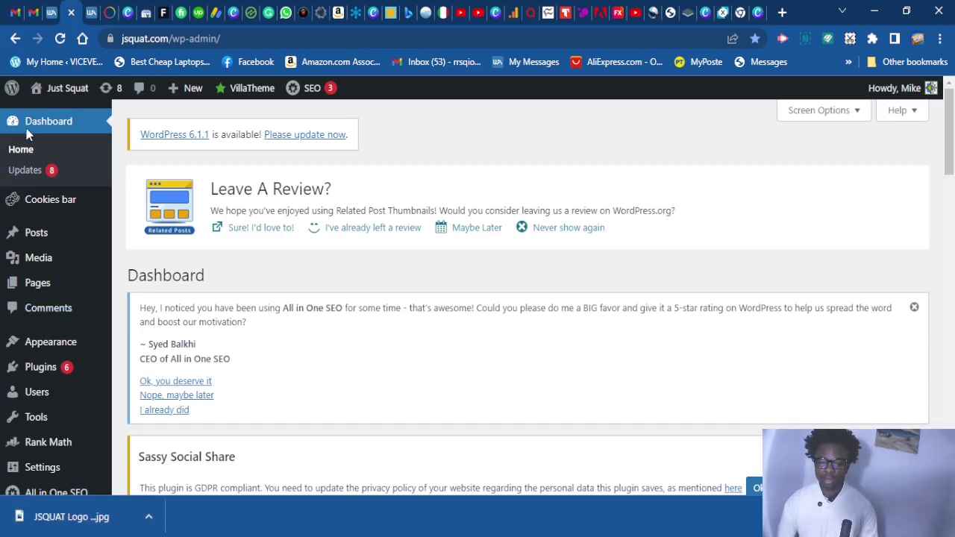
pyautogui.moveTo(75, 113)
pyautogui.moveTo(82, 447)
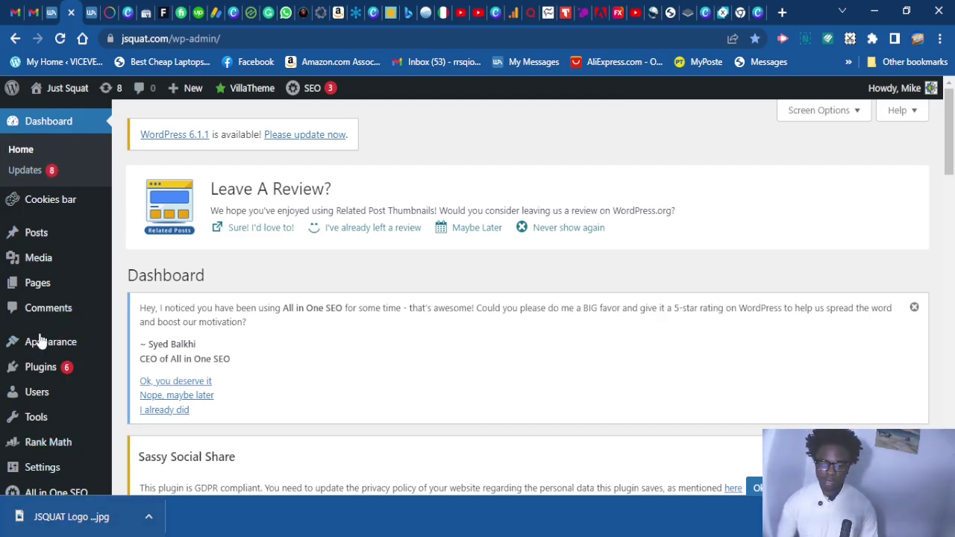
pyautogui.moveTo(77, 211)
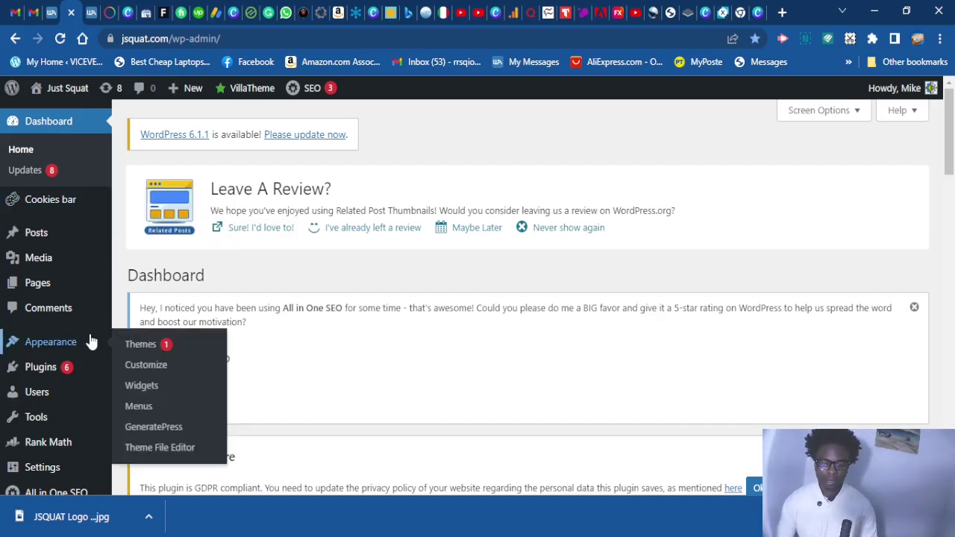
# Open the Site Identity settings in the theme customizer.
pyautogui.moveTo(61, 351)
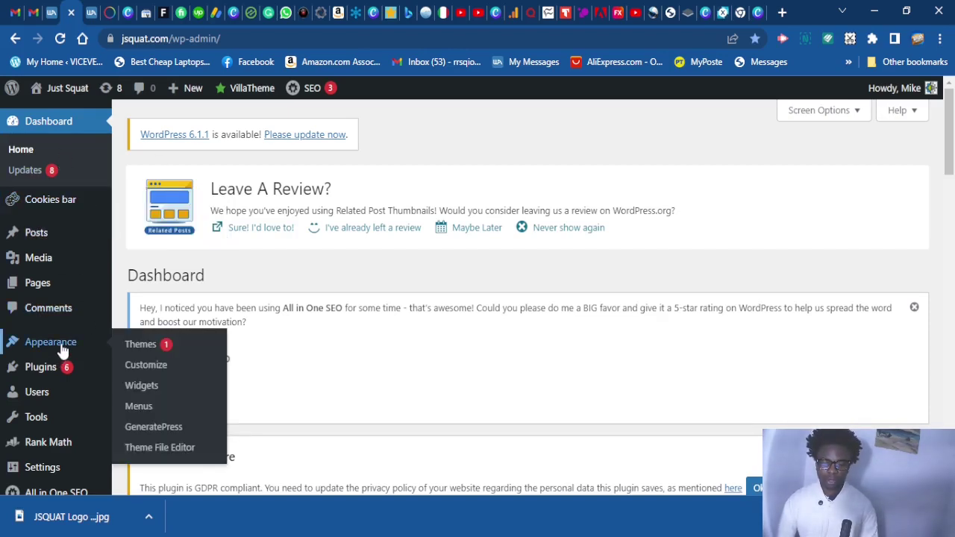
pyautogui.click(143, 370)
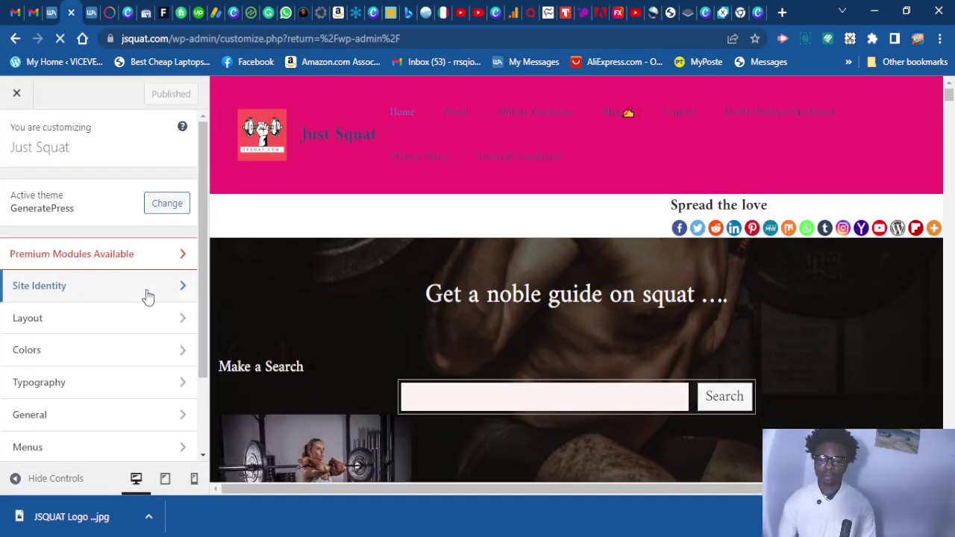
pyautogui.click(148, 297)
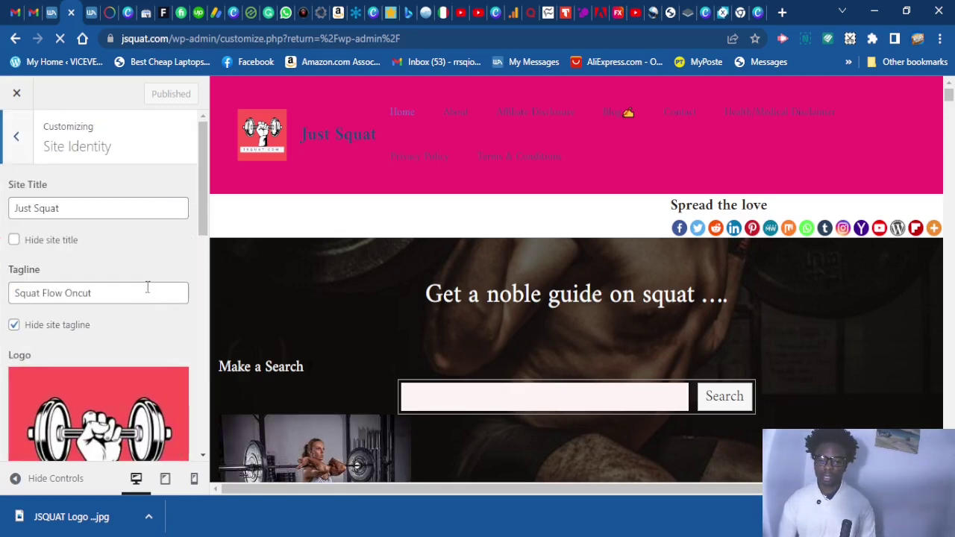
# Start changing the site logo and upload the downloaded "JSQUAT Logo ...jpg" file to the media library.
pyautogui.scroll(-4, 127, 269)
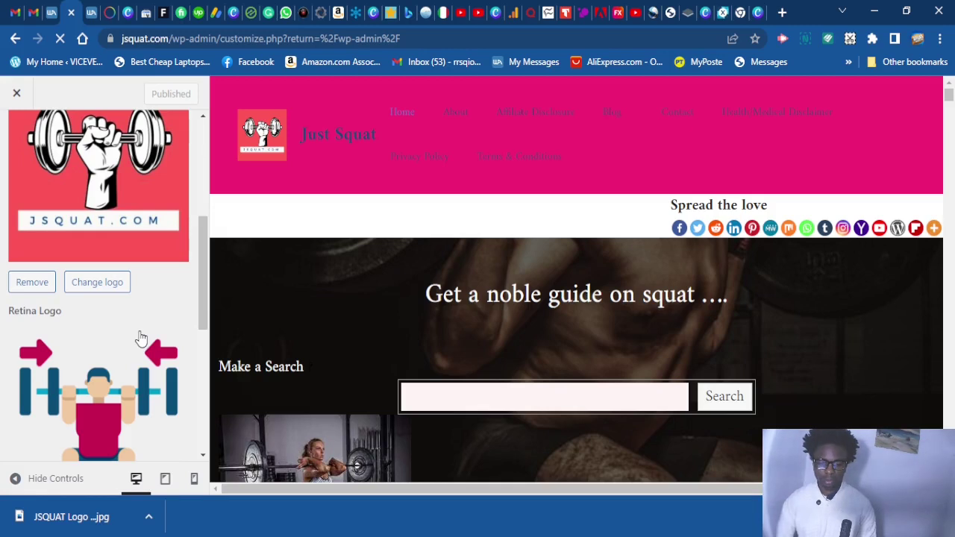
pyautogui.scroll(1, 62, 313)
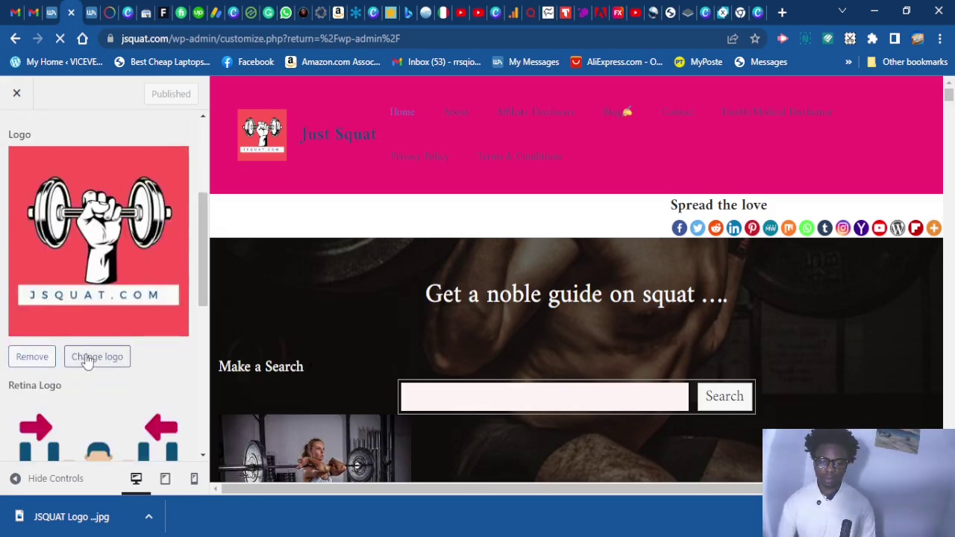
pyautogui.click(91, 357)
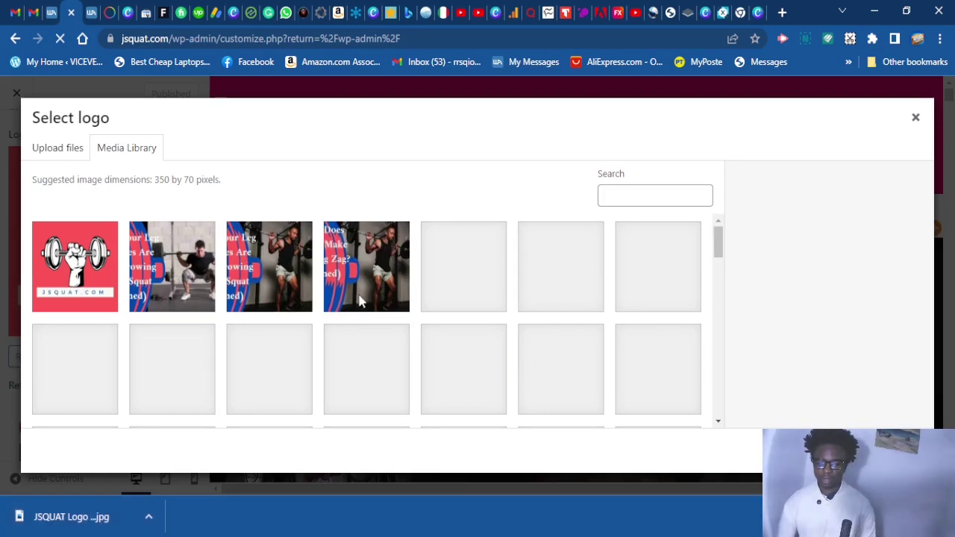
pyautogui.moveTo(71, 516); pyautogui.dragTo(110, 516)
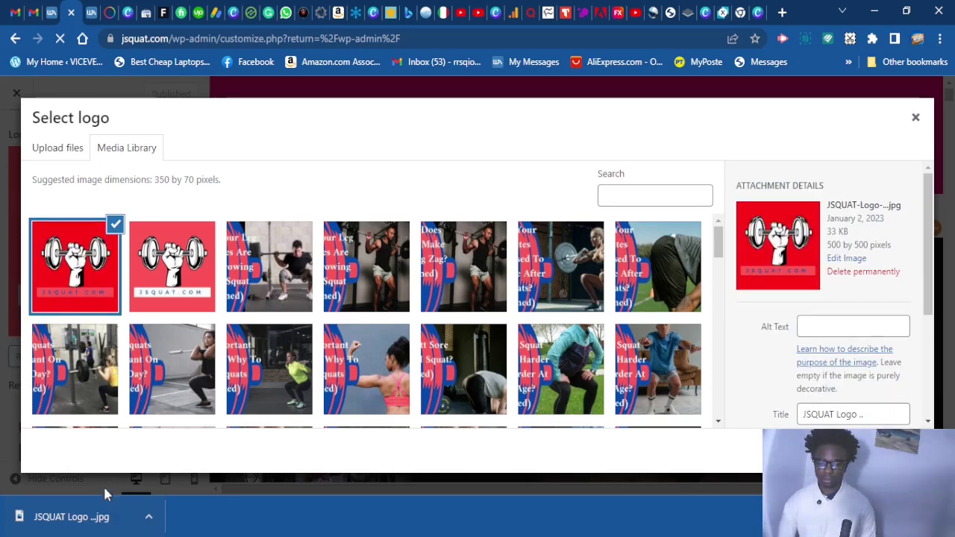
# Copy the uploaded logo's title "JSQUAT Logo .." into its alt text, caption and description.
pyautogui.scroll(-1, 871, 419)
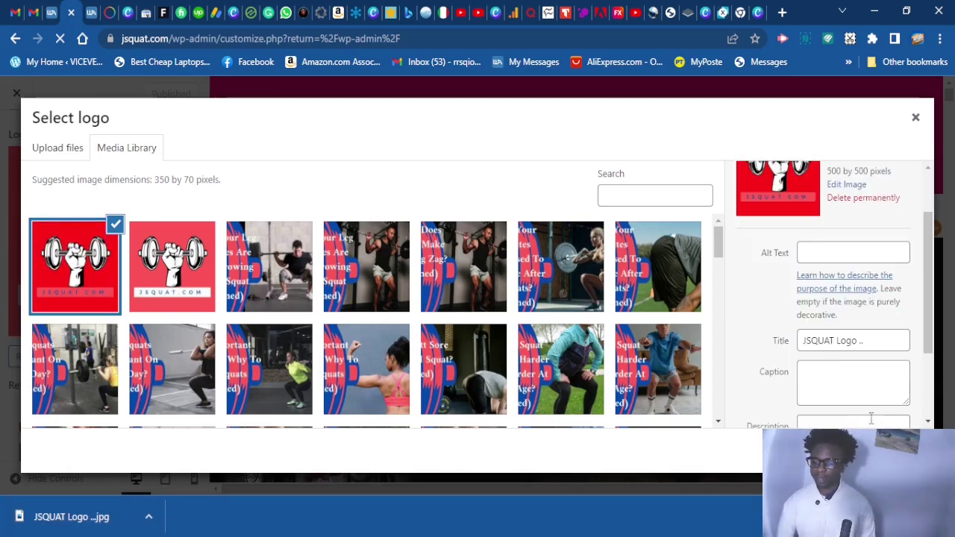
pyautogui.click(865, 341)
pyautogui.click(829, 257)
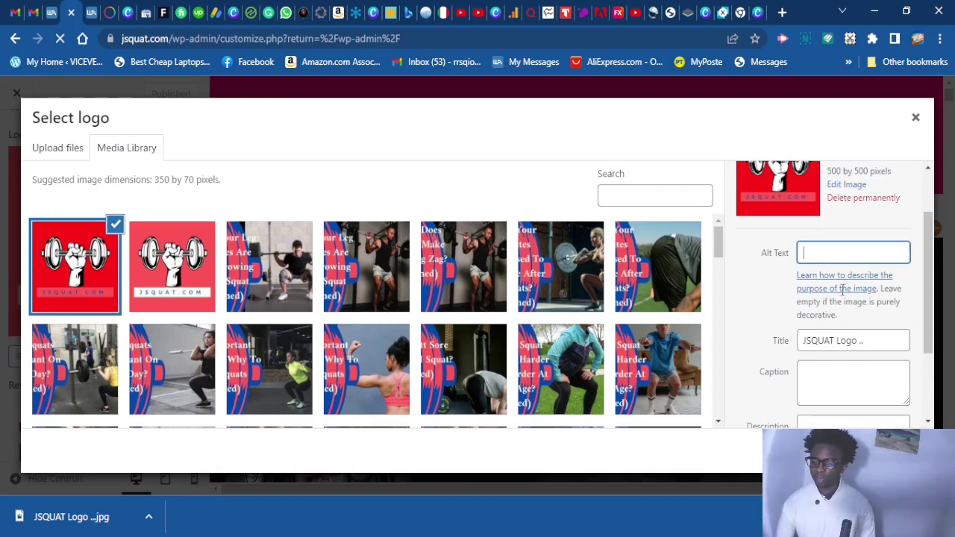
pyautogui.click(866, 341)
pyautogui.moveTo(865, 341); pyautogui.dragTo(799, 341)
pyautogui.hotkey('ctrl', 'c')
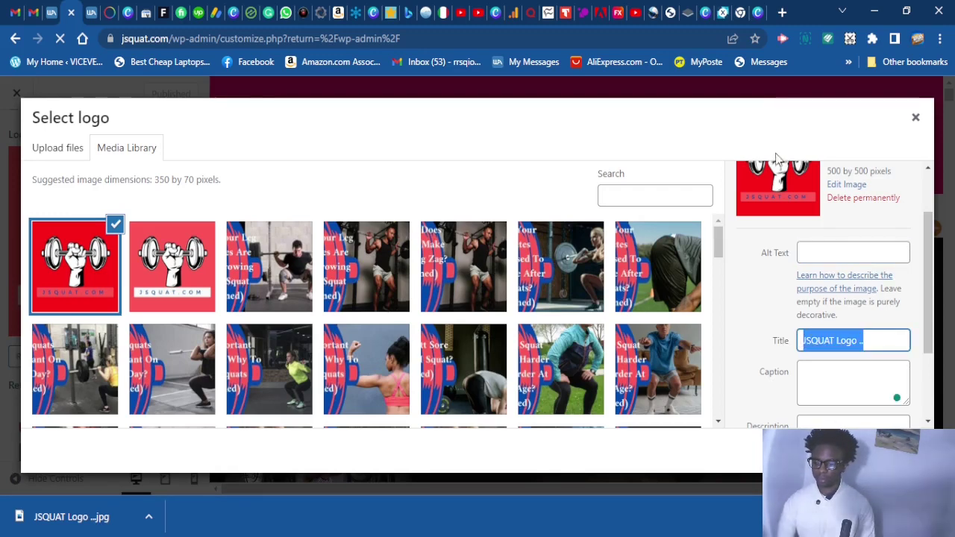
pyautogui.click(839, 248)
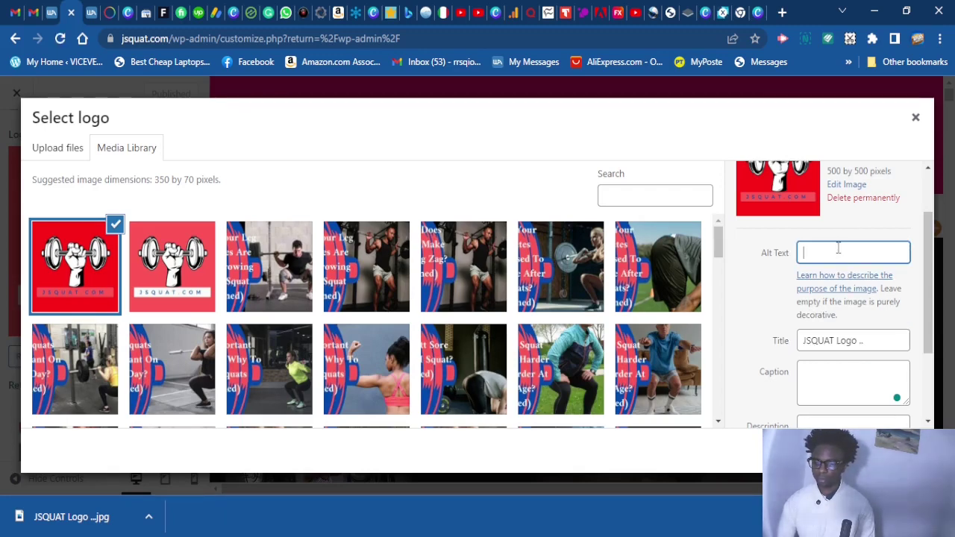
pyautogui.hotkey('ctrl', 'v')
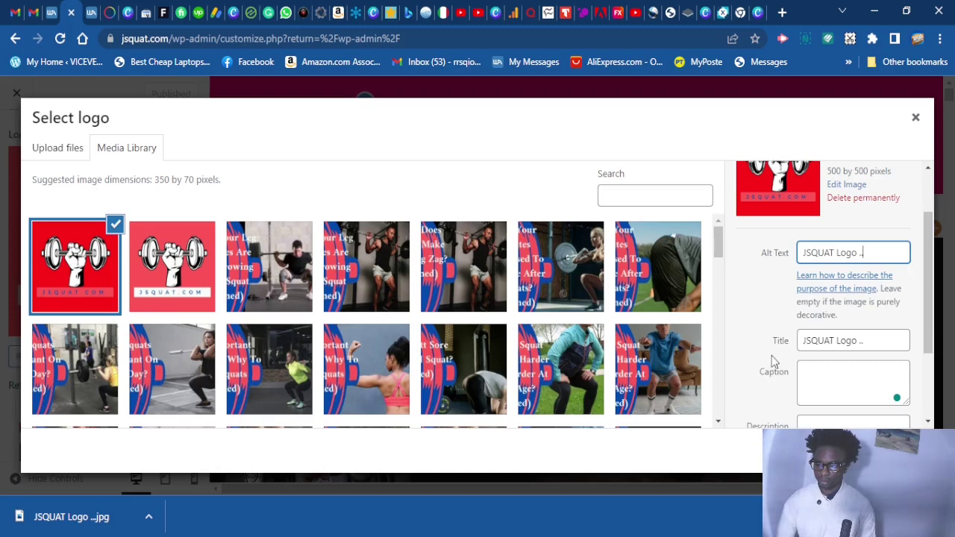
pyautogui.click(818, 386)
pyautogui.hotkey('ctrl', 'v')
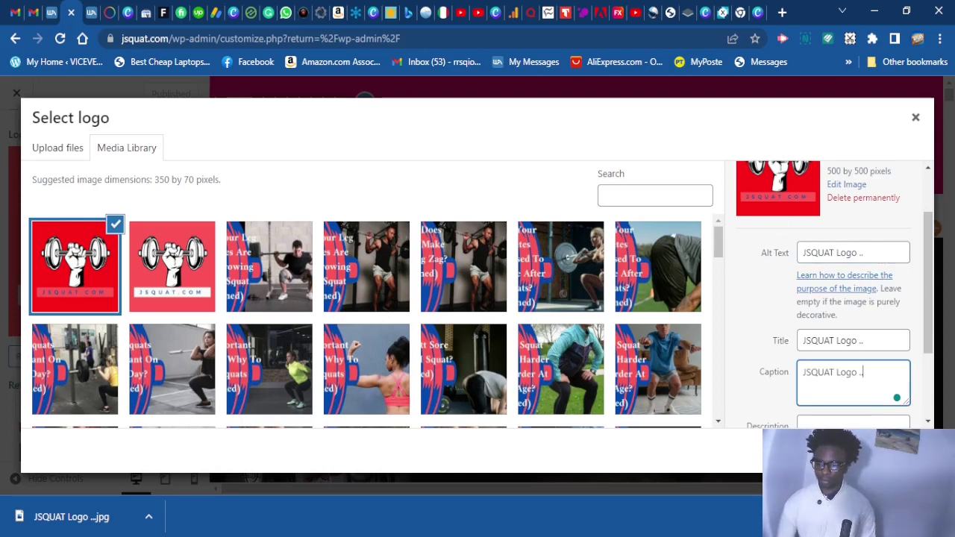
pyautogui.scroll(-1, 834, 409)
pyautogui.click(836, 315)
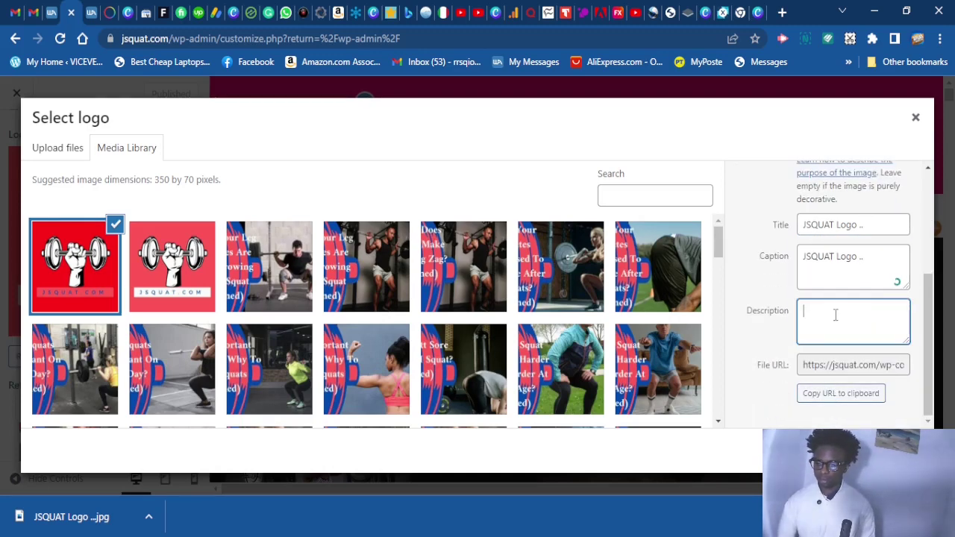
pyautogui.hotkey('ctrl', 'v')
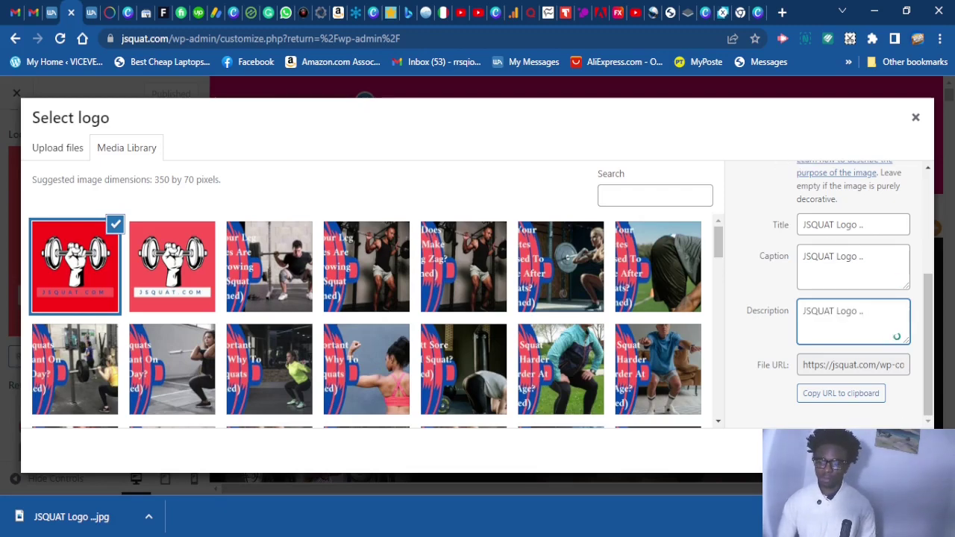
# Use the uploaded image as the site logo, with the crop area extended to cover the whole image.
pyautogui.click(900, 451)
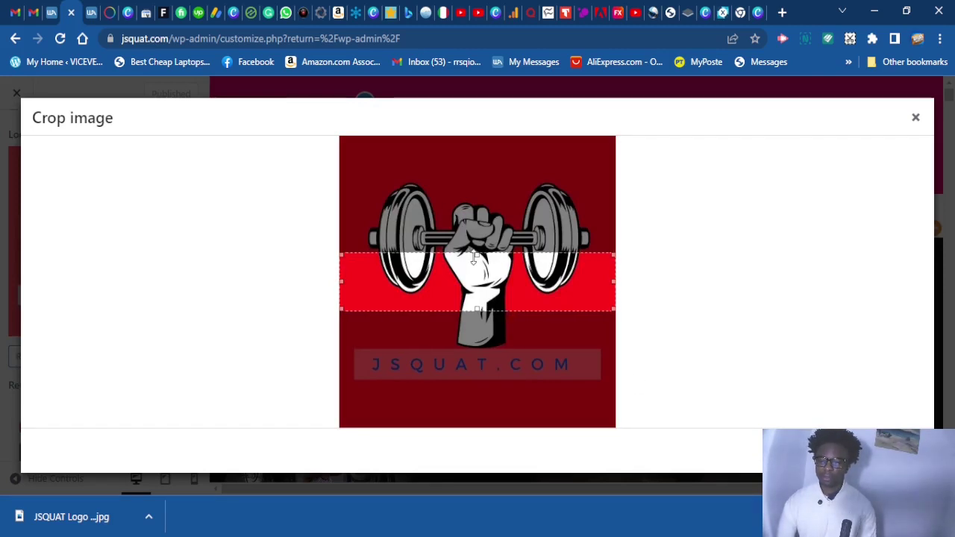
pyautogui.moveTo(483, 246); pyautogui.dragTo(475, 135)
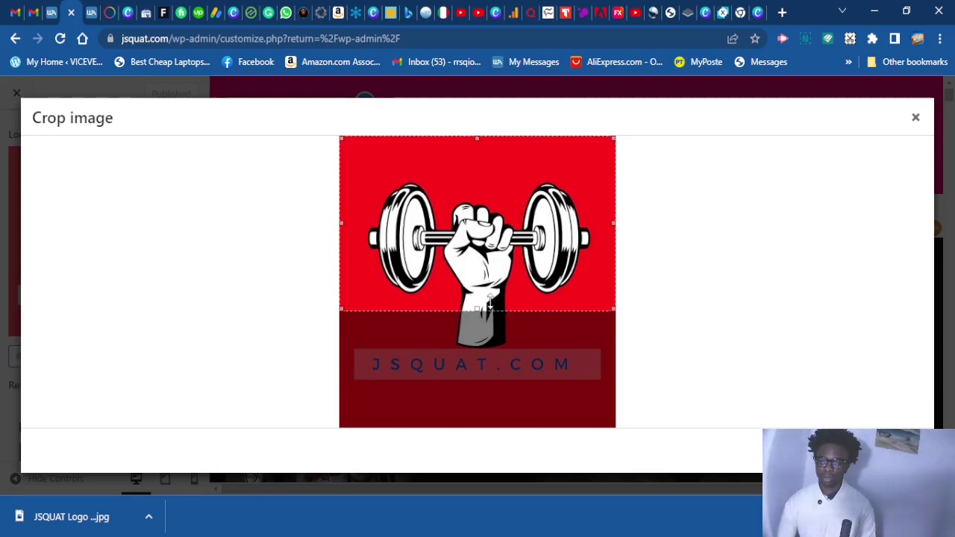
pyautogui.moveTo(481, 310); pyautogui.dragTo(476, 394)
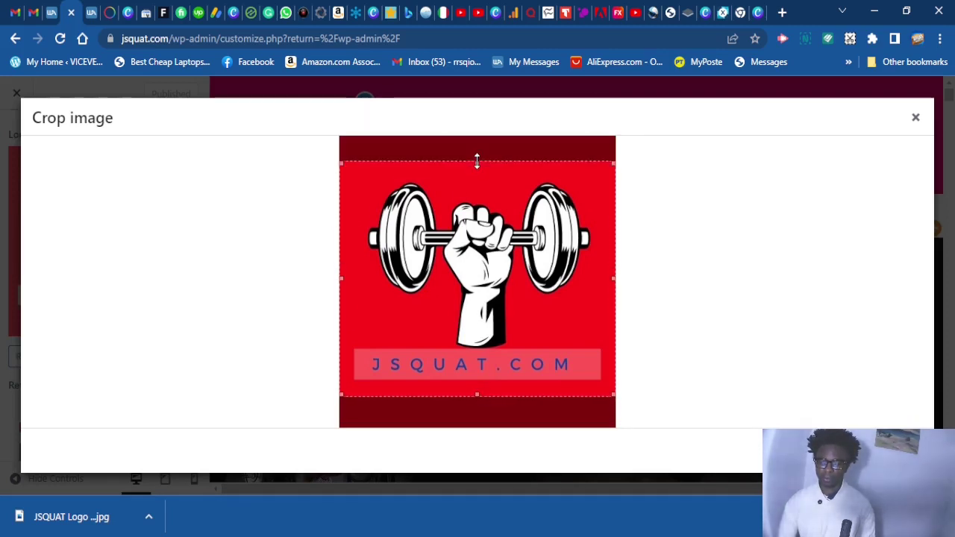
pyautogui.moveTo(477, 161); pyautogui.dragTo(473, 119)
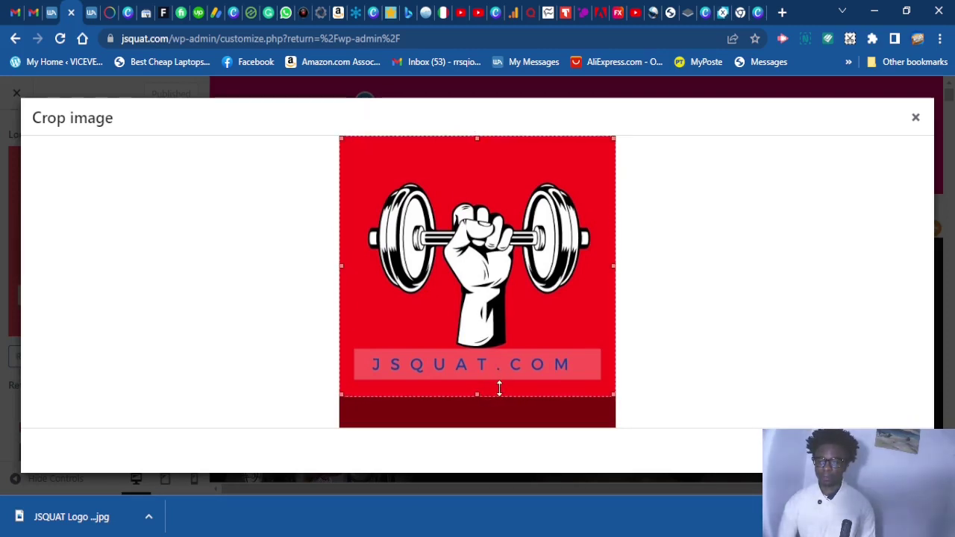
pyautogui.moveTo(478, 396); pyautogui.dragTo(473, 433)
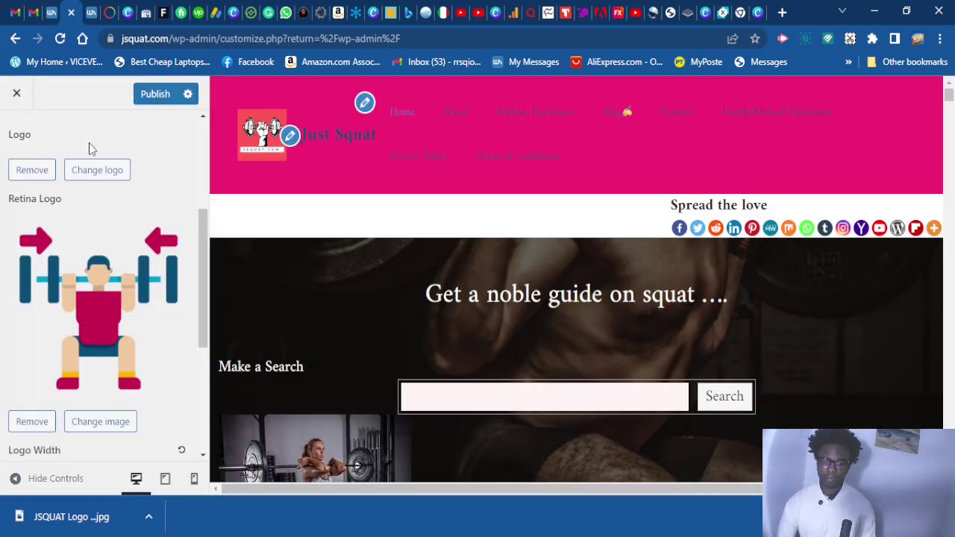
# Replace the retina logo with the uploaded red JSQUAT.COM image from the media library.
pyautogui.scroll(2, 116, 183)
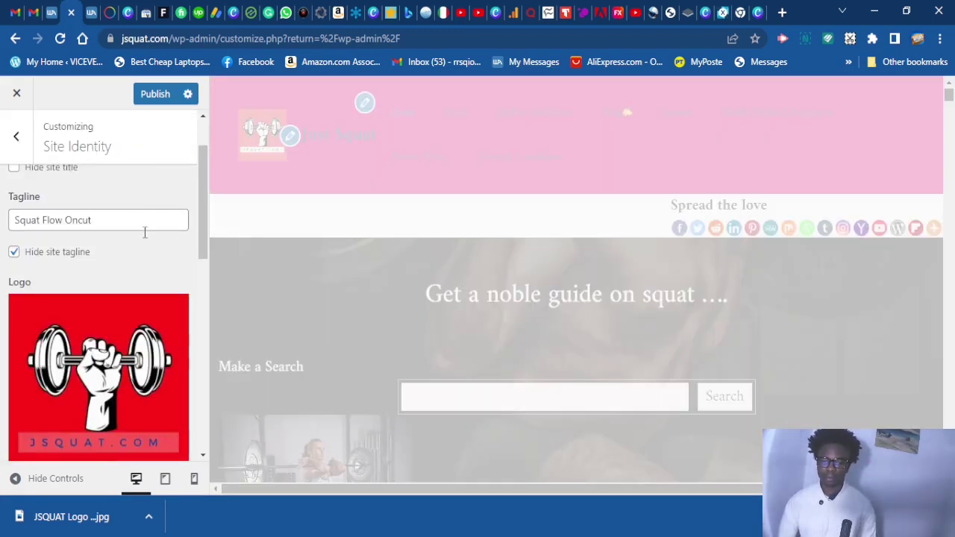
pyautogui.scroll(-1, 144, 254)
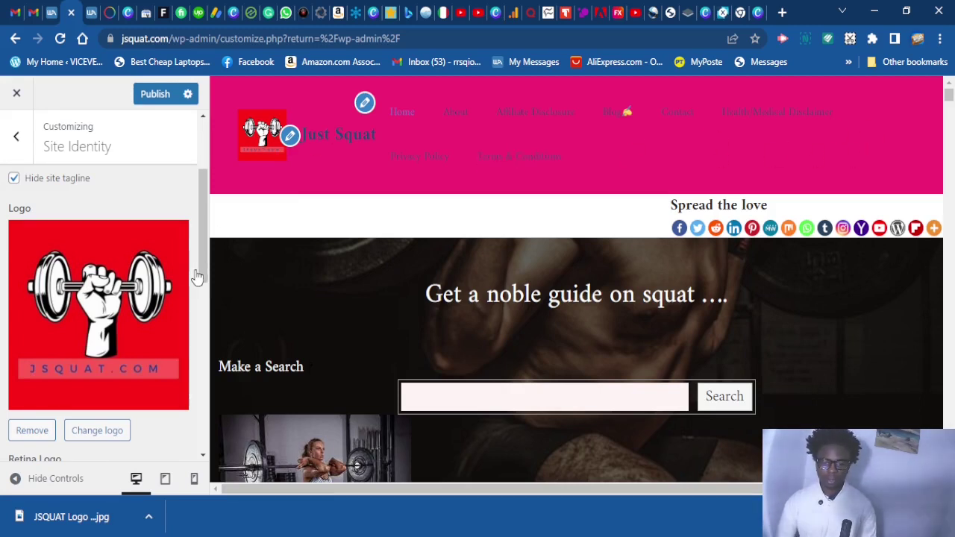
pyautogui.scroll(-2, 169, 314)
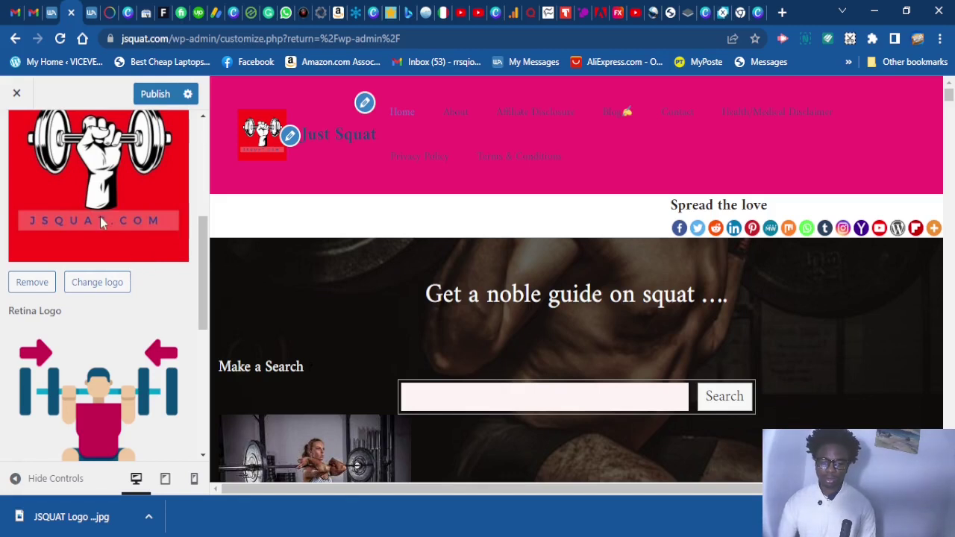
pyautogui.scroll(-1, 117, 164)
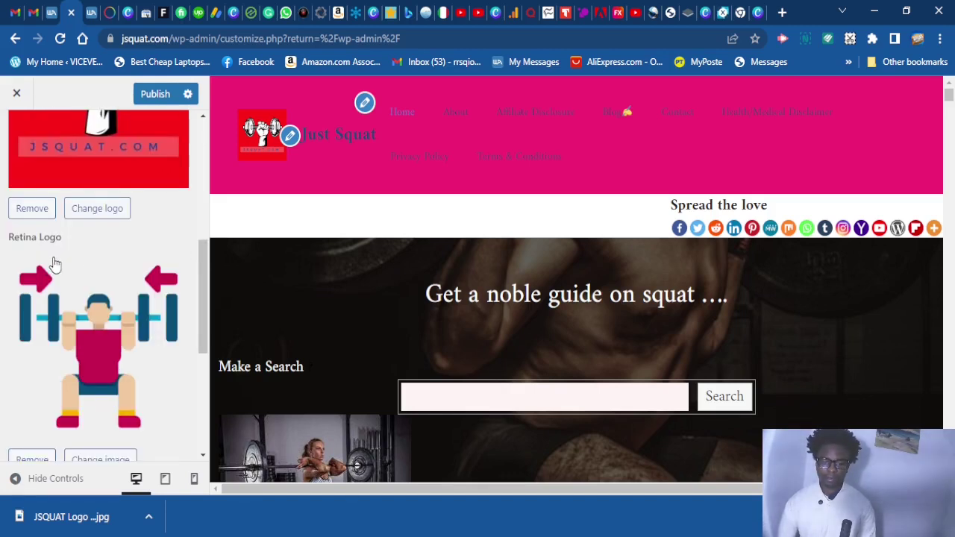
pyautogui.scroll(-1, 75, 306)
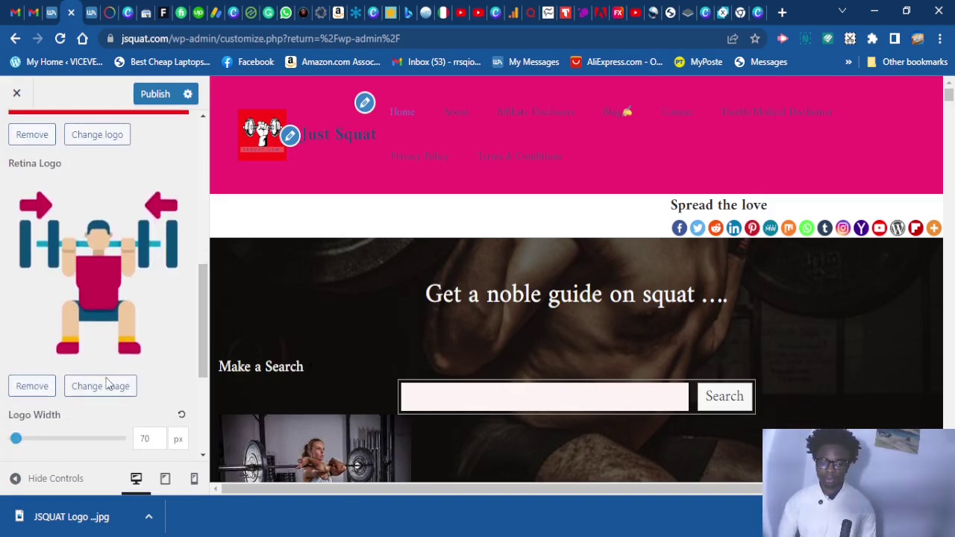
pyautogui.click(87, 390)
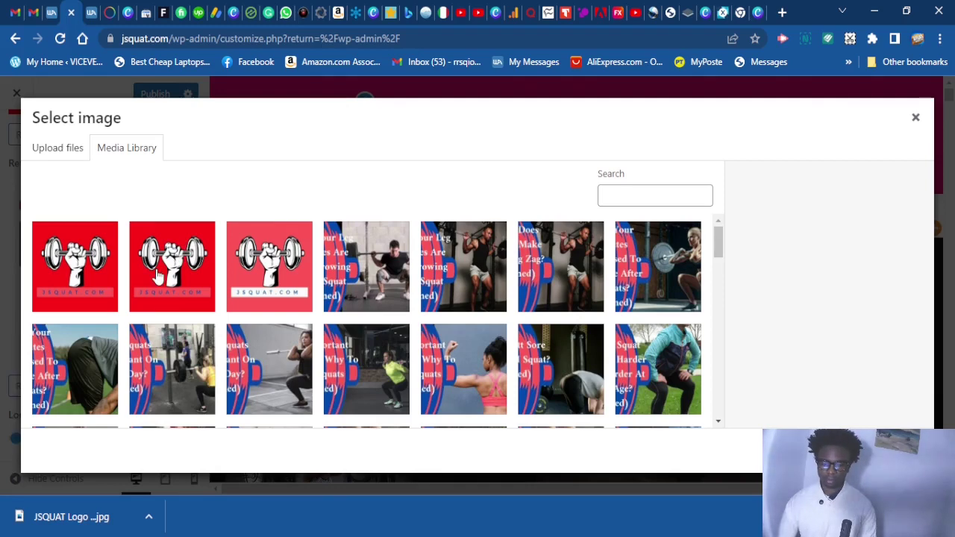
pyautogui.click(158, 277)
pyautogui.scroll(-3, 880, 311)
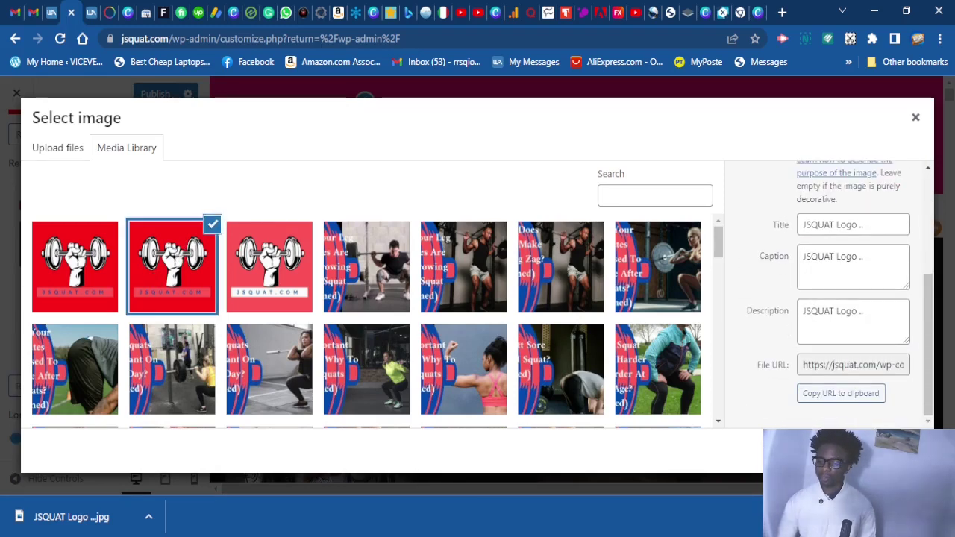
pyautogui.click(884, 451)
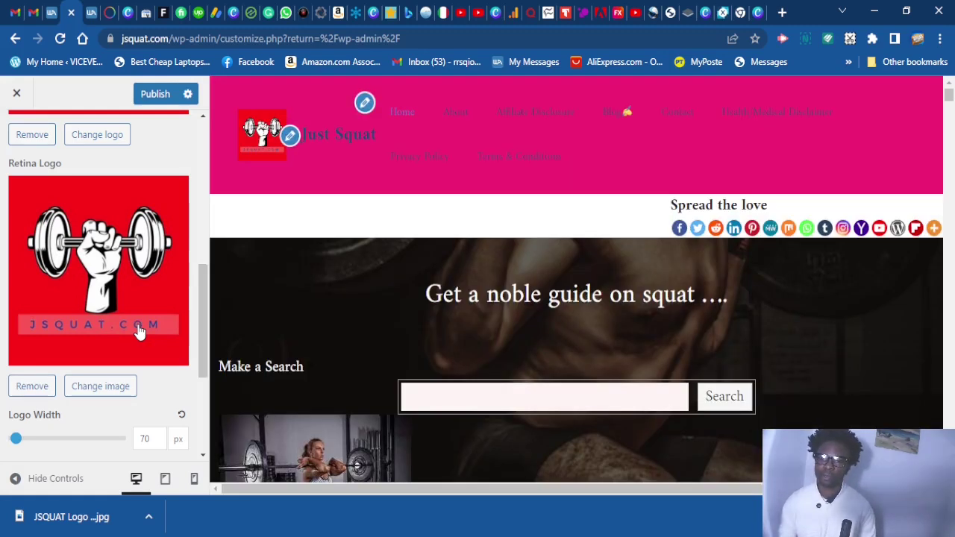
# Replace the site icon with the second red JSQUAT.COM image from the media library, cropped to cover the whole image.
pyautogui.scroll(-3, 135, 365)
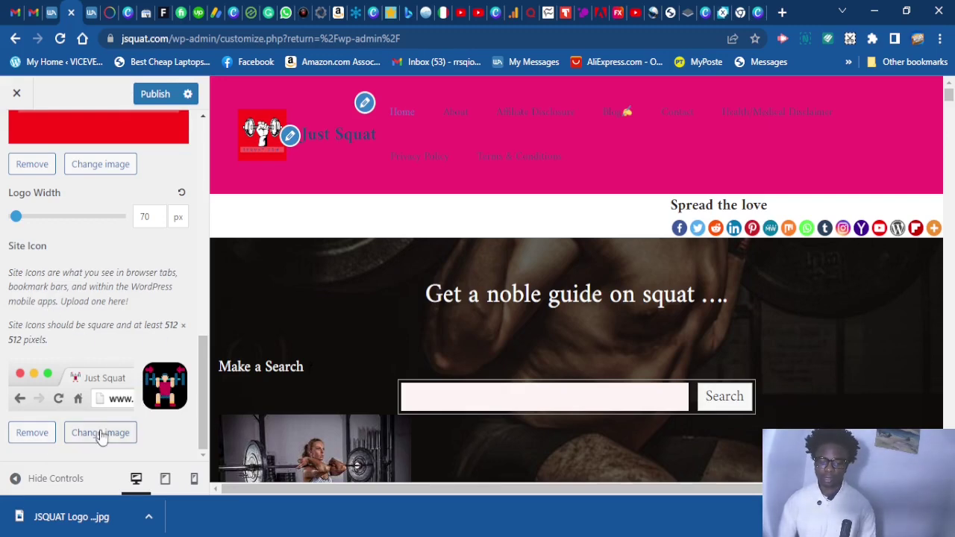
pyautogui.scroll(3, 147, 321)
pyautogui.scroll(-3, 147, 321)
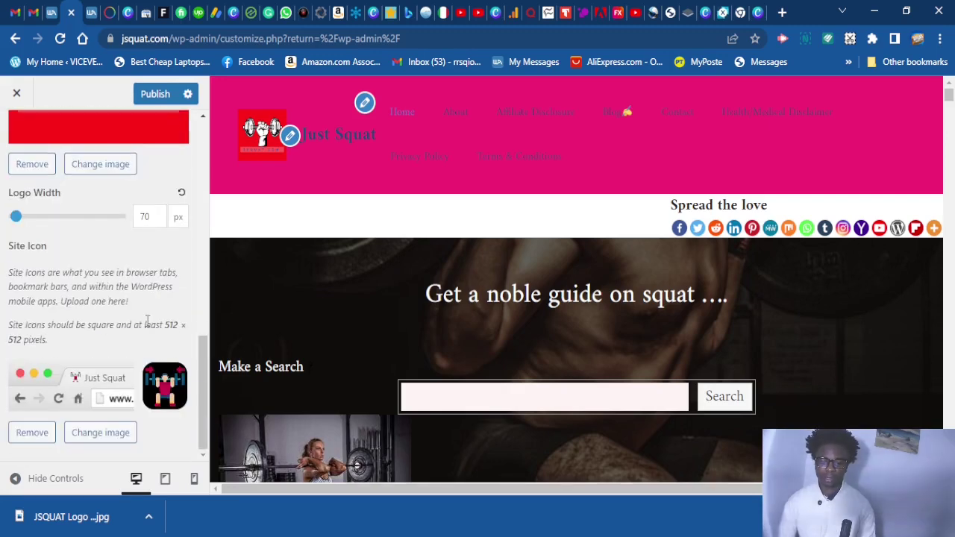
pyautogui.click(94, 435)
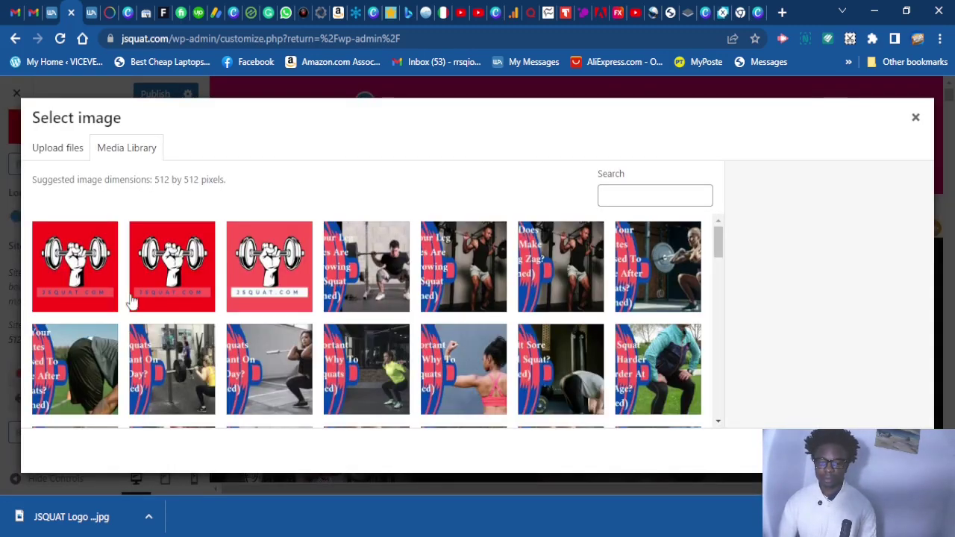
pyautogui.click(157, 281)
pyautogui.scroll(-2, 863, 318)
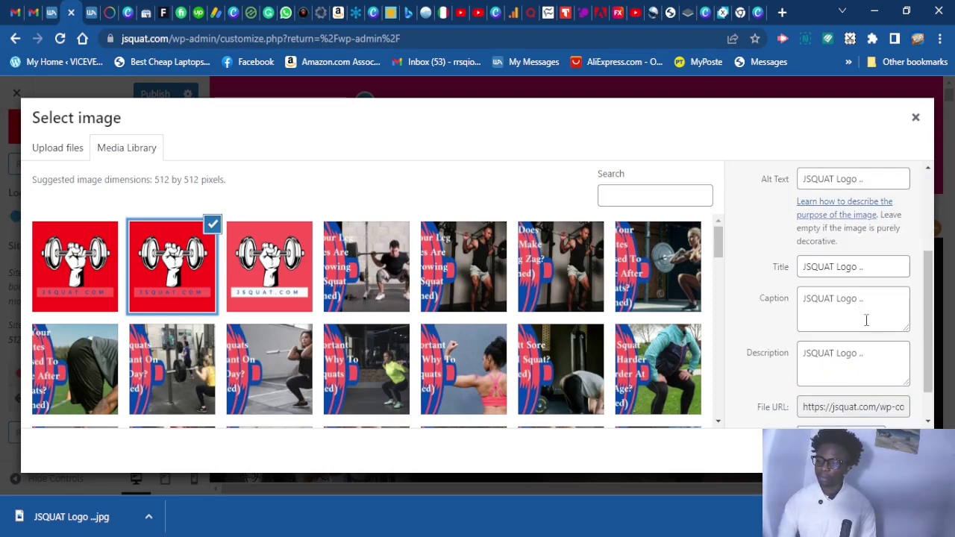
pyautogui.scroll(1, 859, 345)
pyautogui.scroll(-2, 861, 395)
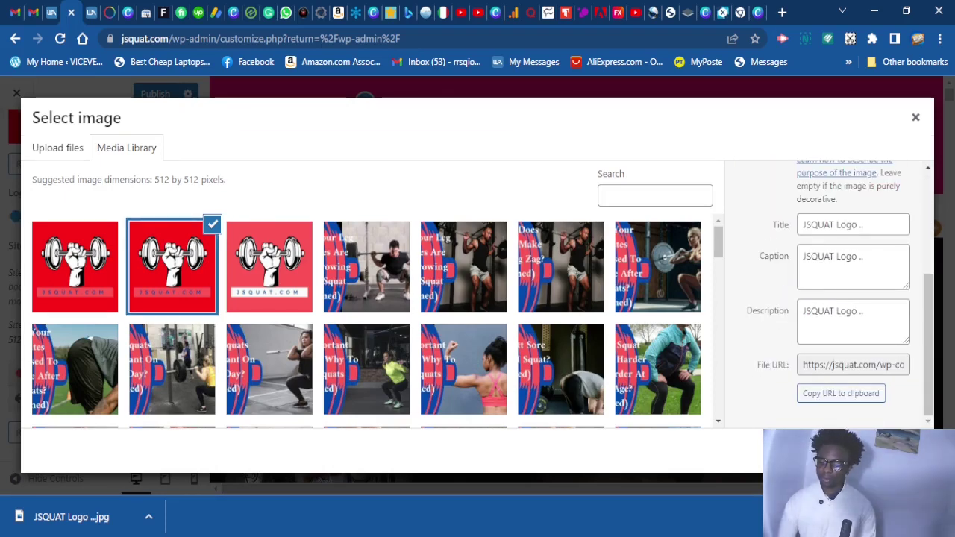
pyautogui.click(890, 450)
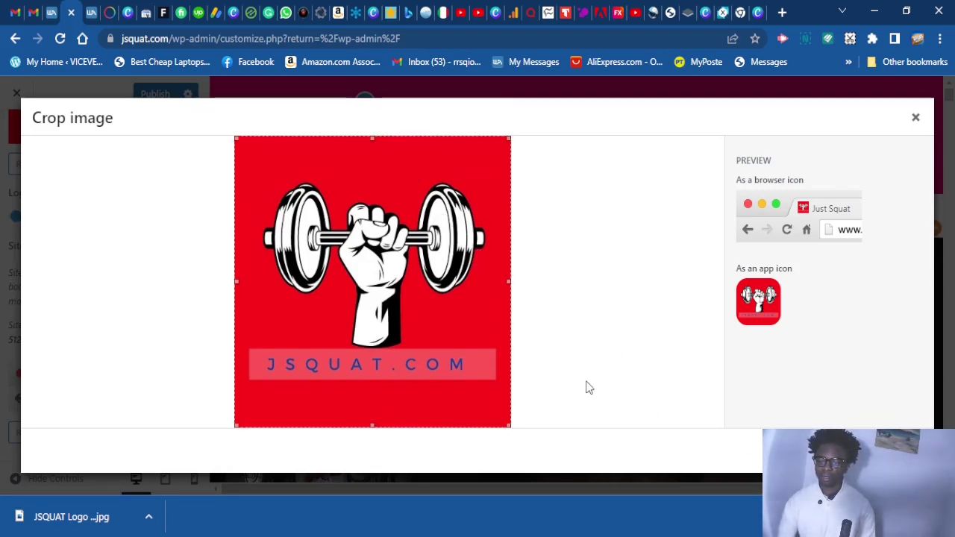
pyautogui.press('Return')
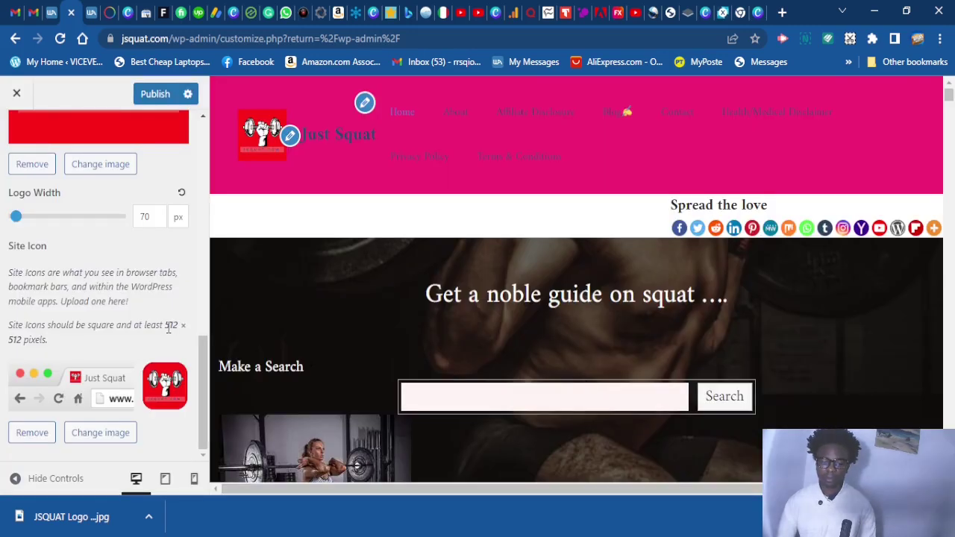
# Review the site identity images and preview the site's header and content in tablet, mobile and desktop views.
pyautogui.scroll(5, 148, 351)
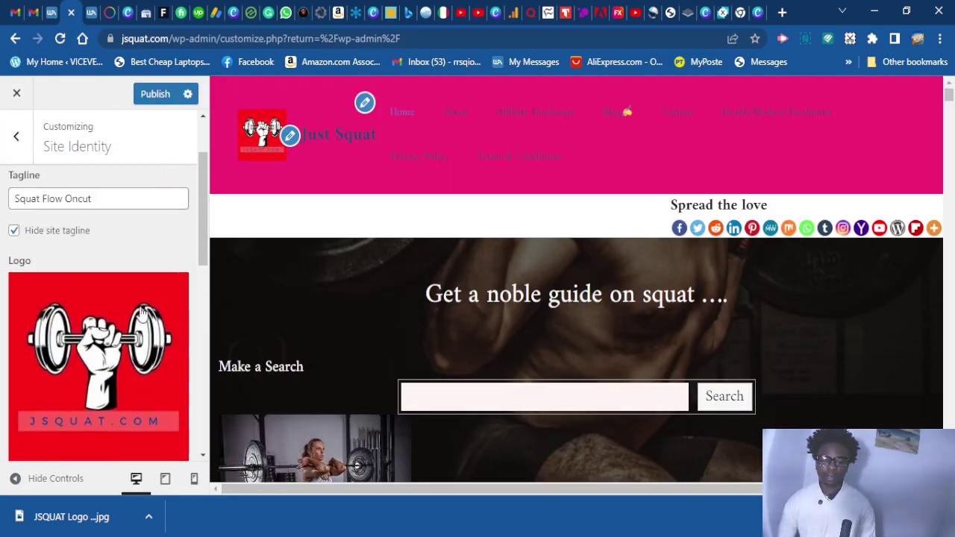
pyautogui.scroll(-5, 142, 316)
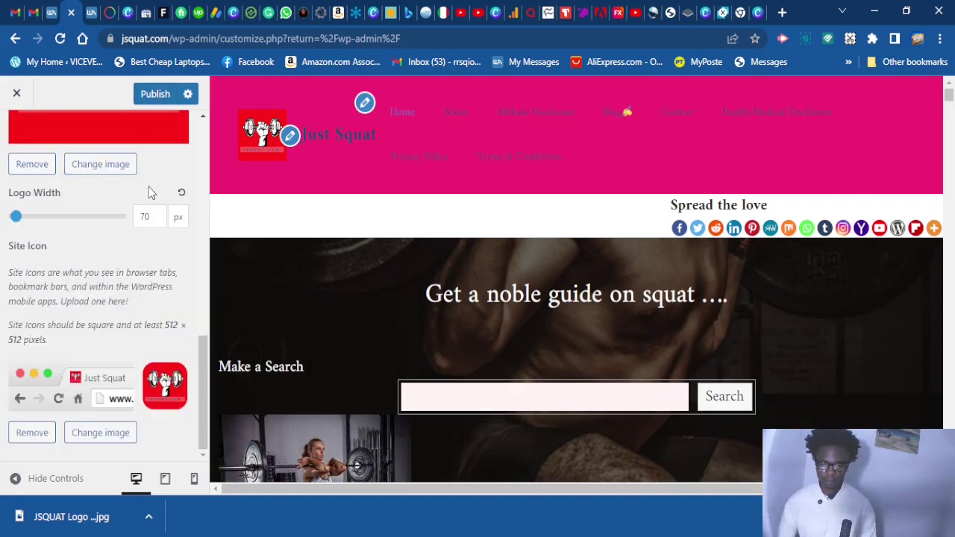
pyautogui.scroll(3, 148, 186)
pyautogui.scroll(-3, 153, 246)
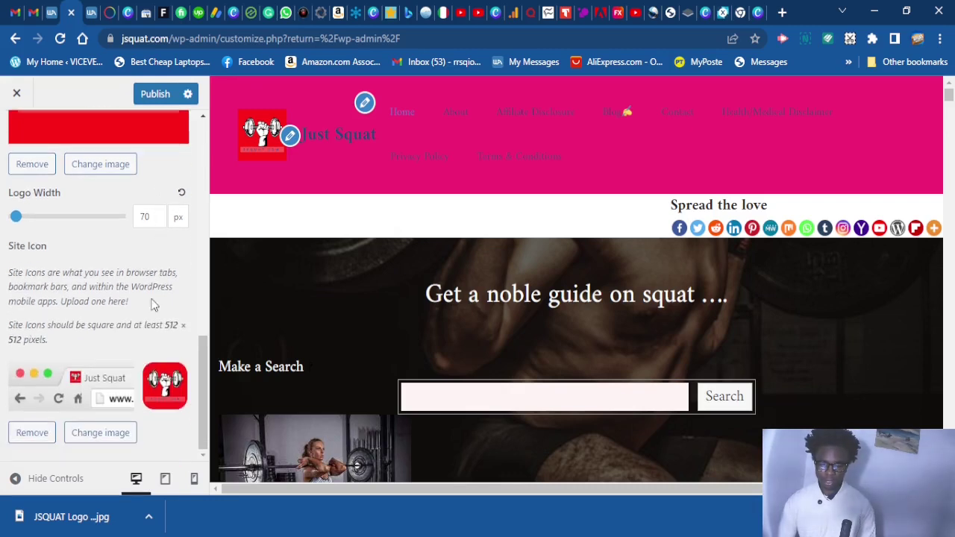
pyautogui.click(166, 481)
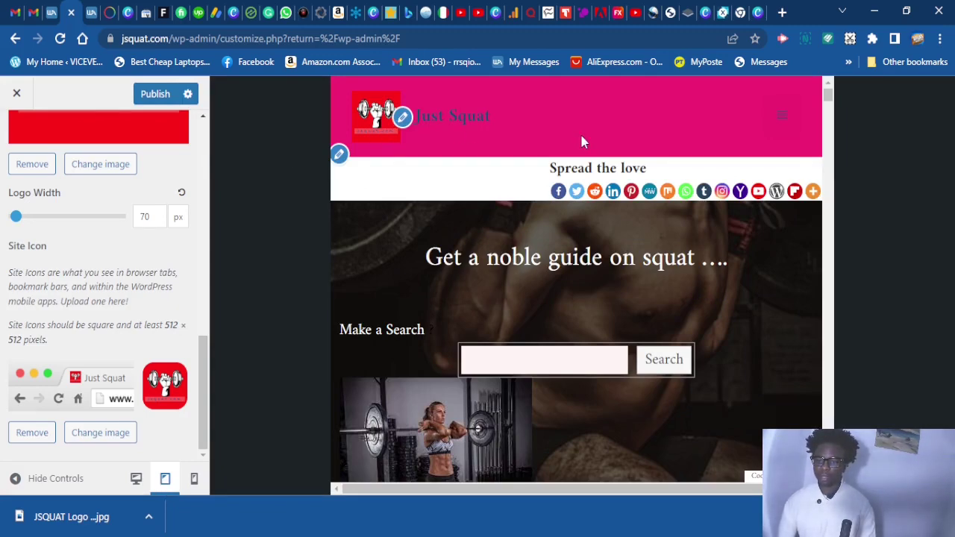
pyautogui.scroll(-10, 635, 231)
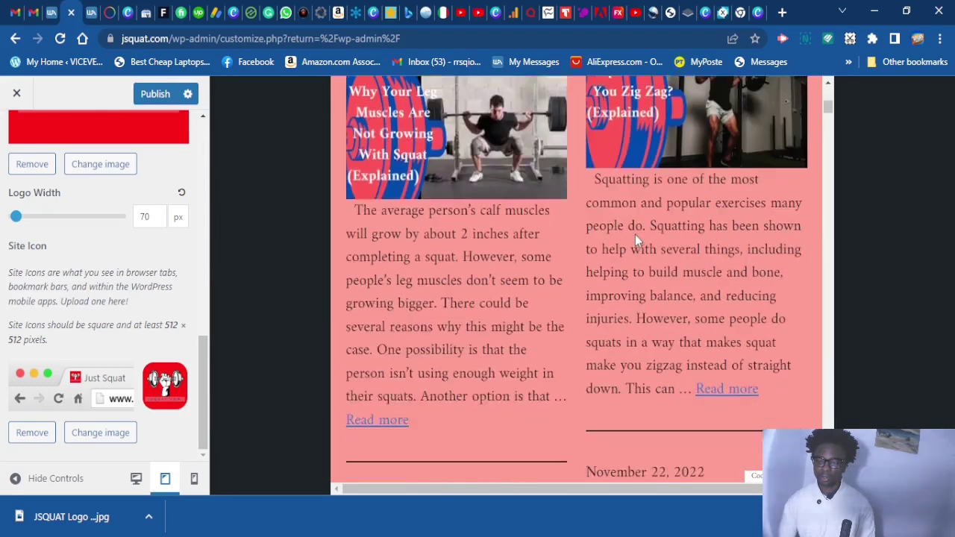
pyautogui.scroll(-1, 637, 239)
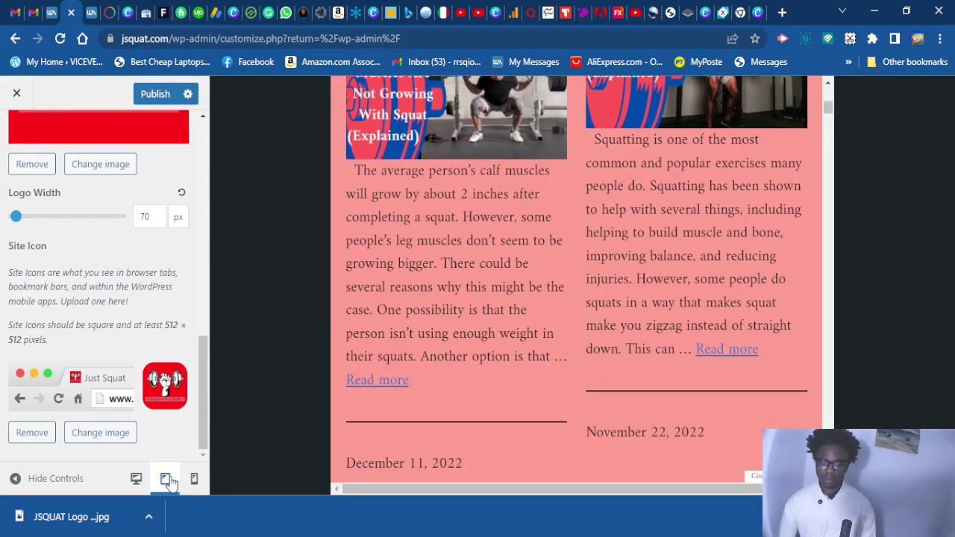
pyautogui.click(194, 479)
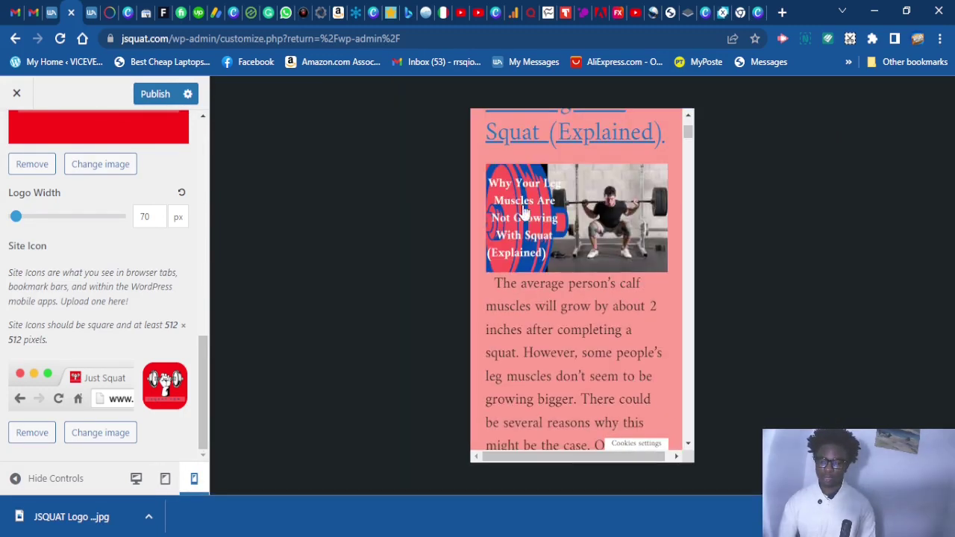
pyautogui.scroll(10, 597, 180)
pyautogui.scroll(4, 615, 160)
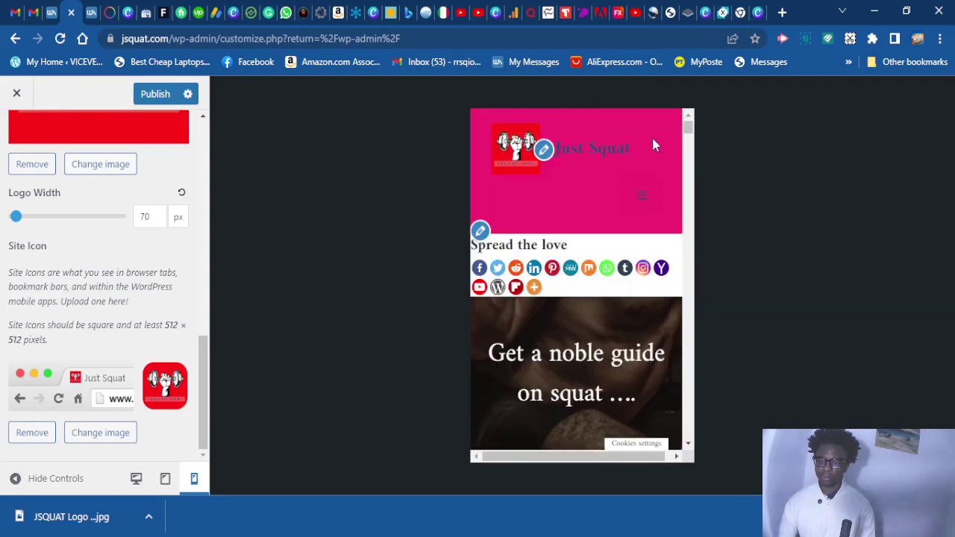
pyautogui.click(165, 478)
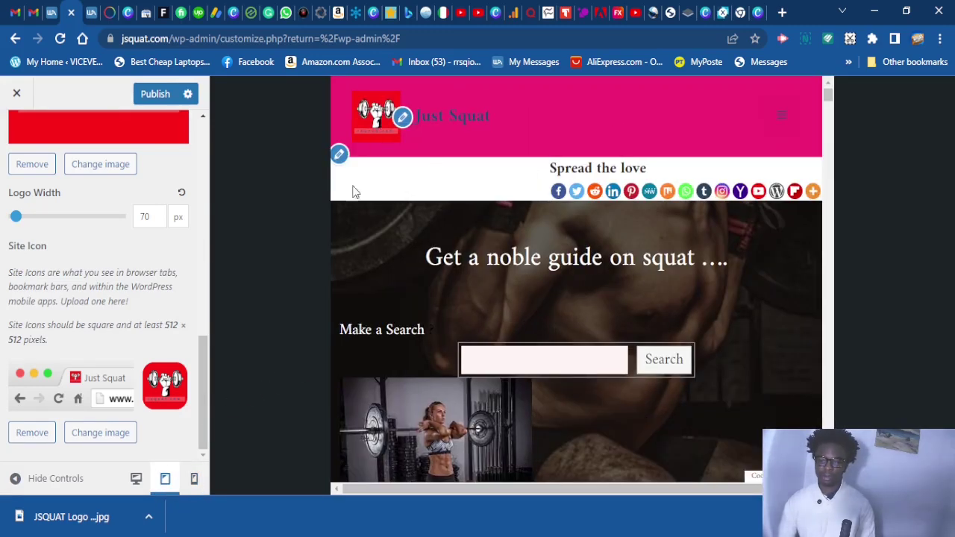
pyautogui.click(136, 479)
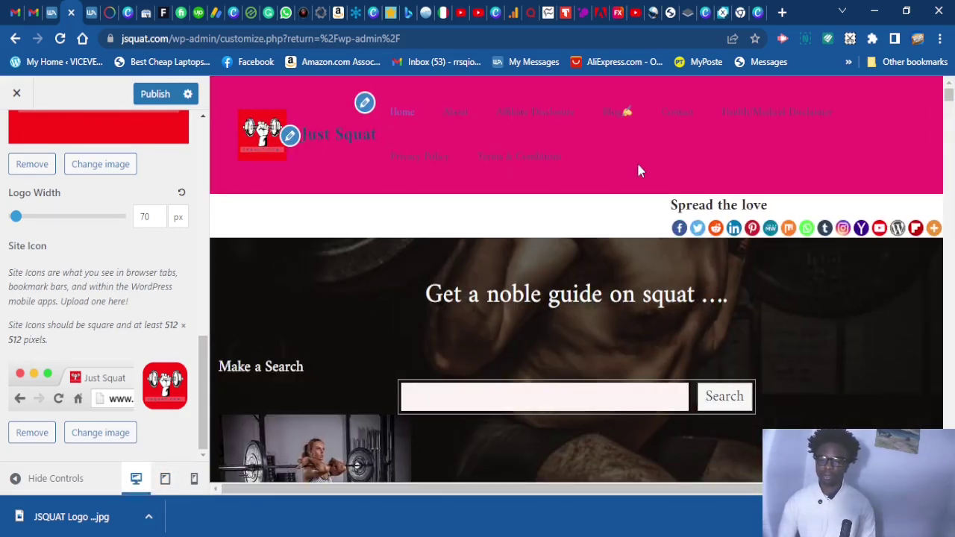
# Publish the site identity changes and close the customizer.
pyautogui.click(154, 100)
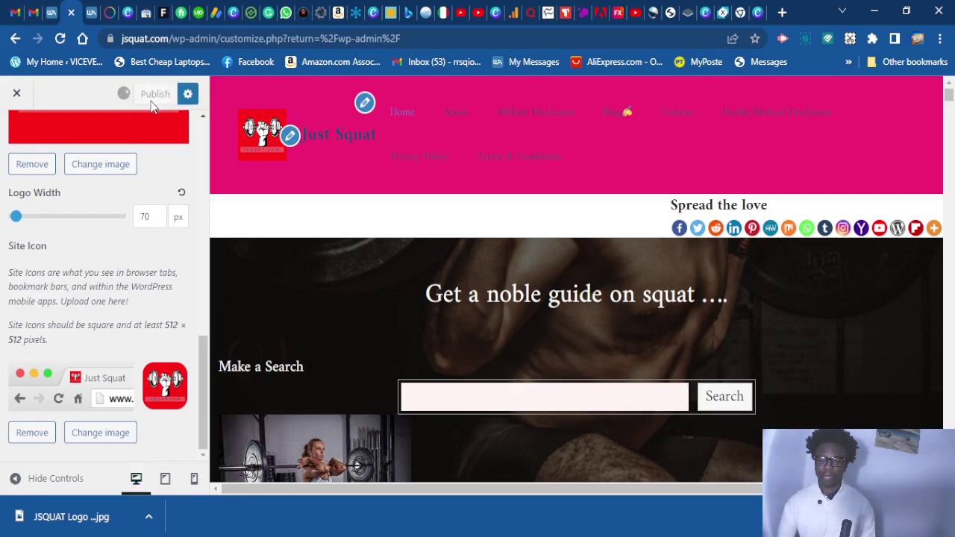
pyautogui.click(17, 95)
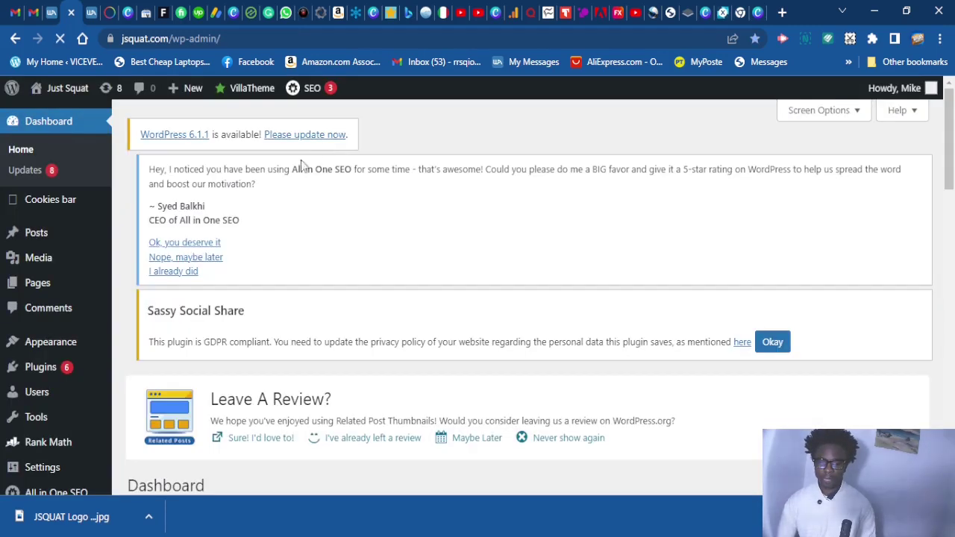
# Visit the live Just Squat homepage and check the logo in the header and the page below it.
pyautogui.moveTo(65, 89)
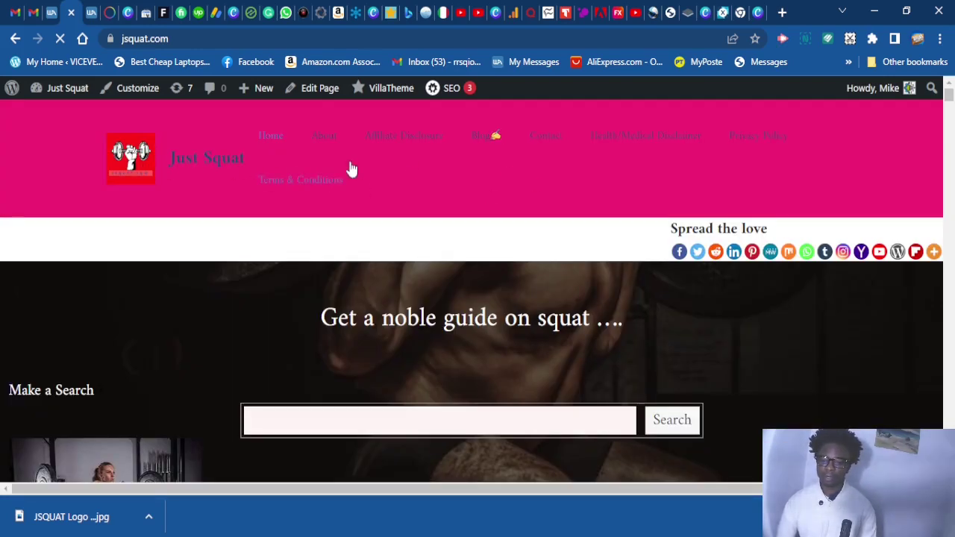
pyautogui.scroll(-5, 844, 207)
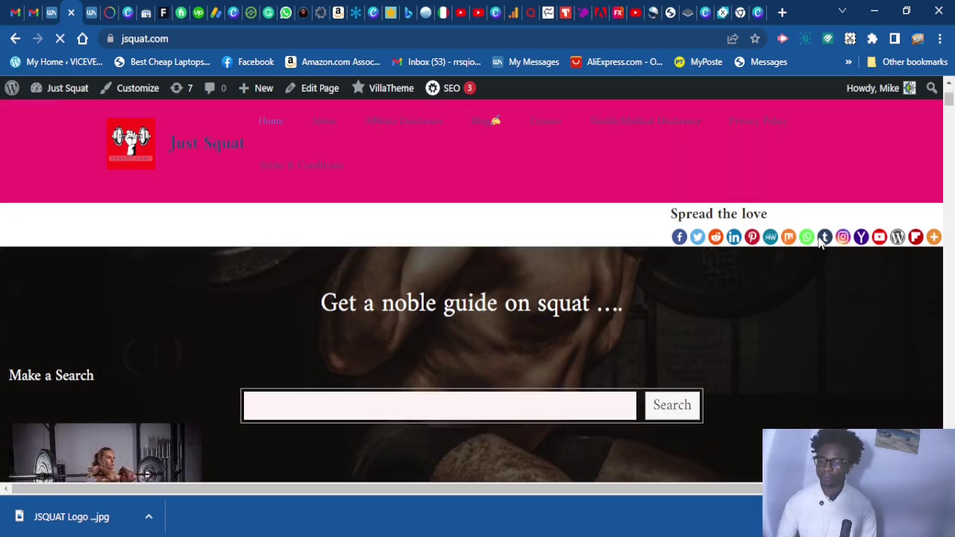
pyautogui.scroll(-2, 818, 243)
pyautogui.scroll(5, 818, 243)
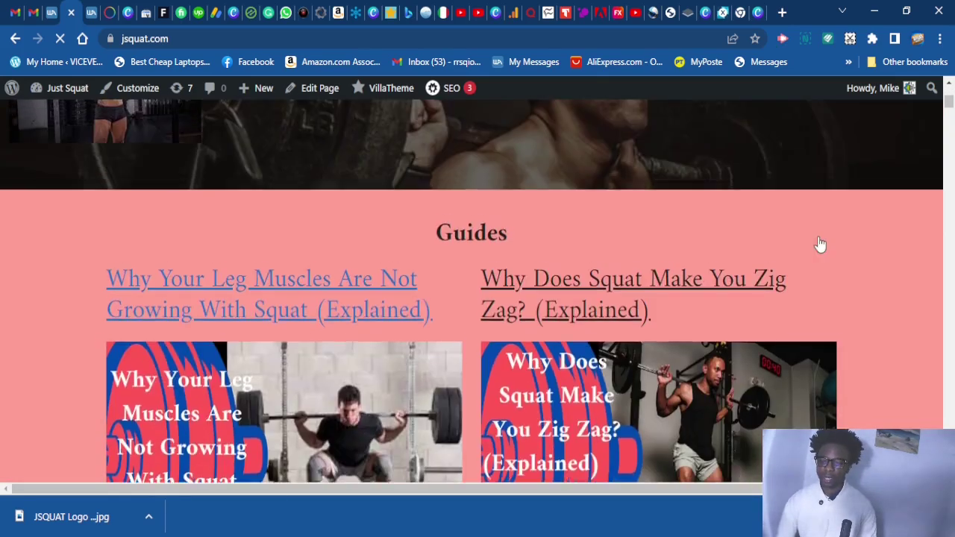
pyautogui.scroll(1, 817, 242)
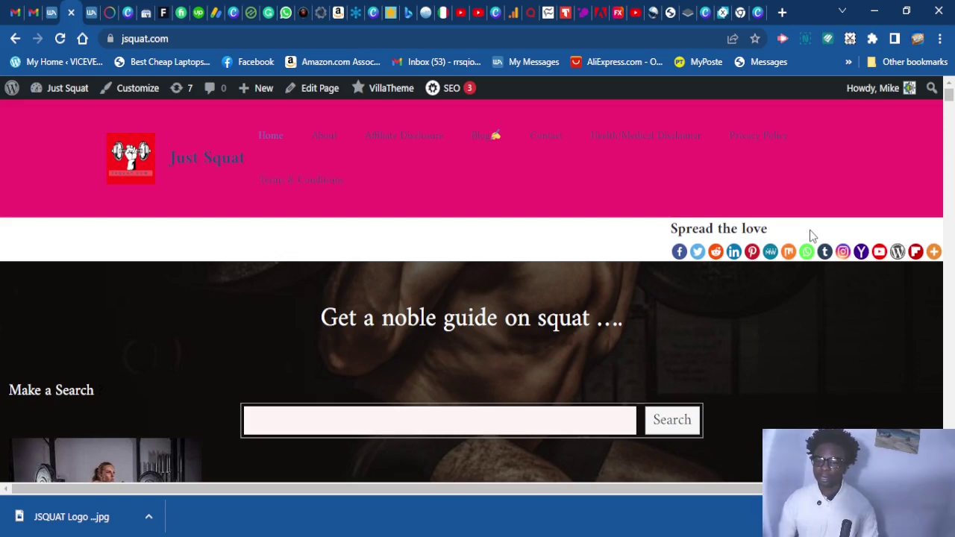
pyautogui.click(434, 536)
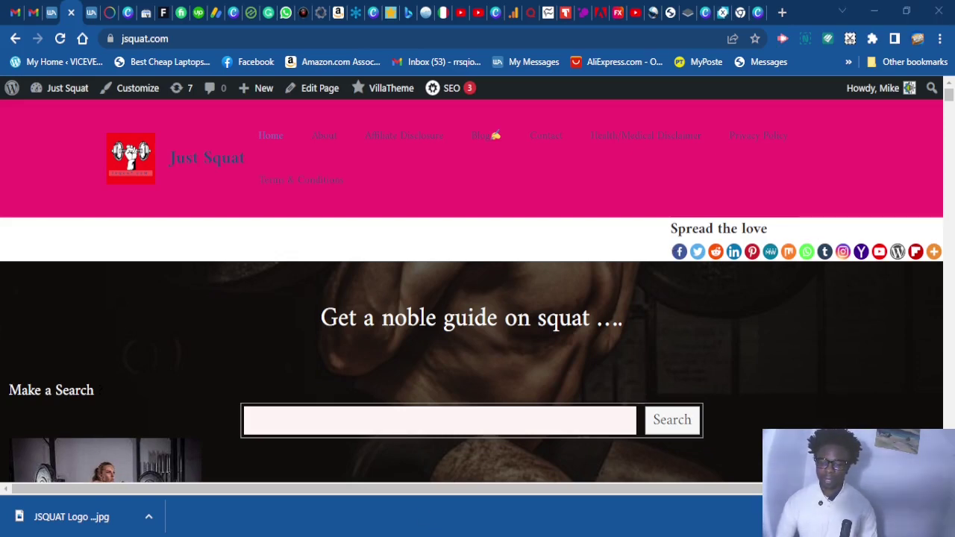